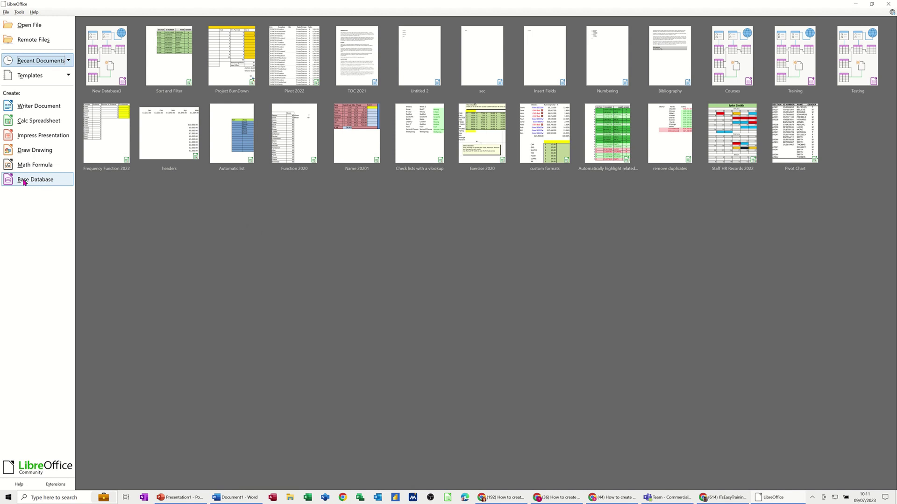
Create a new embedded Base database, decline registering it, and finish the wizard.
click(24, 181)
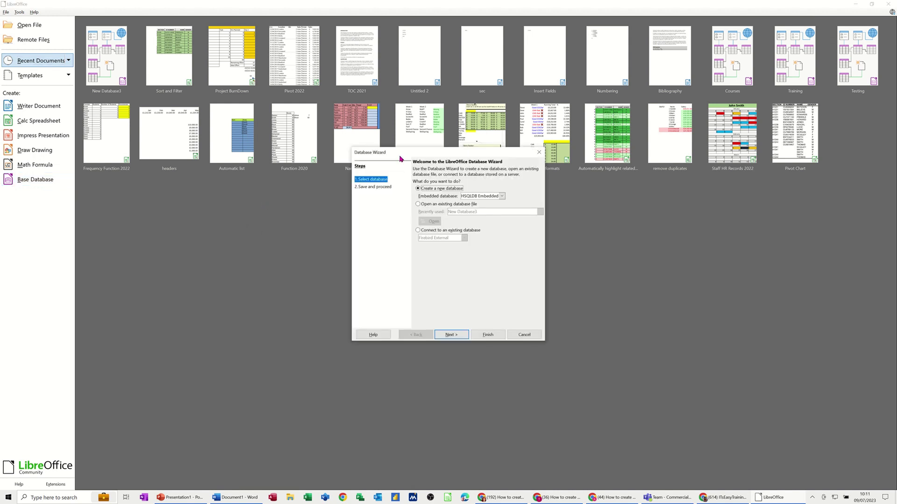
drag(401, 155, 284, 193)
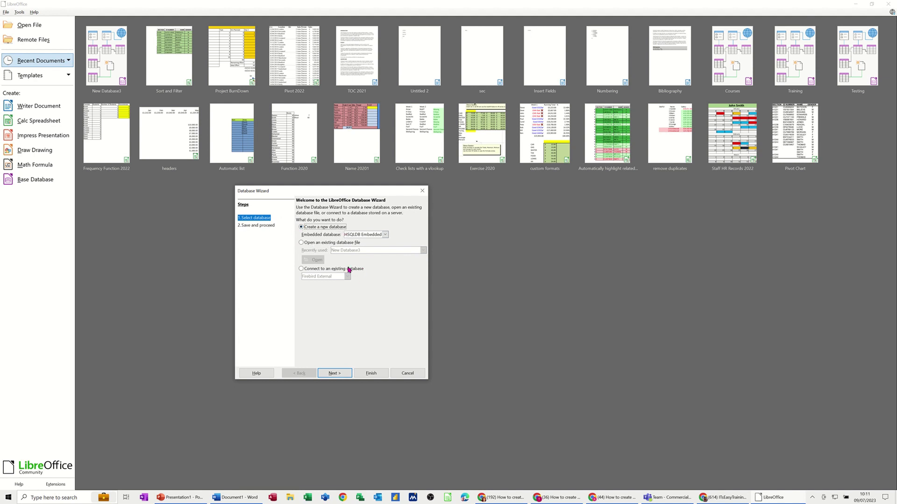
click(334, 374)
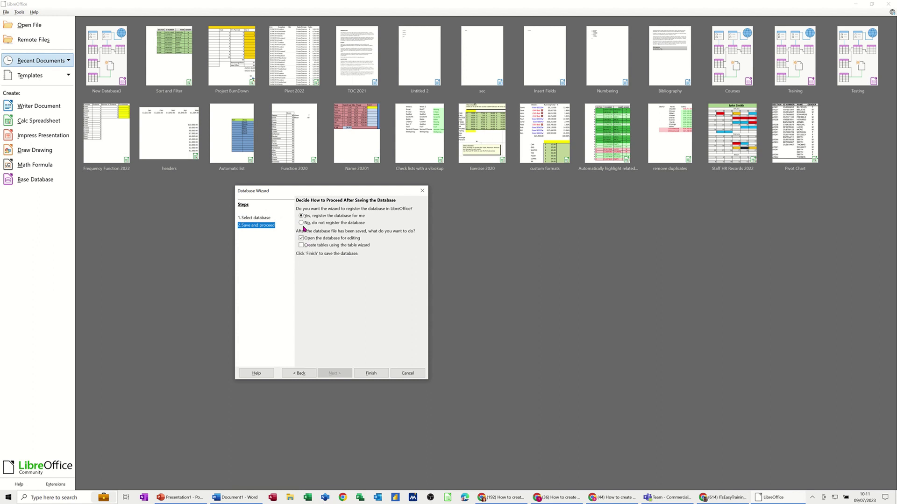
click(302, 223)
click(368, 375)
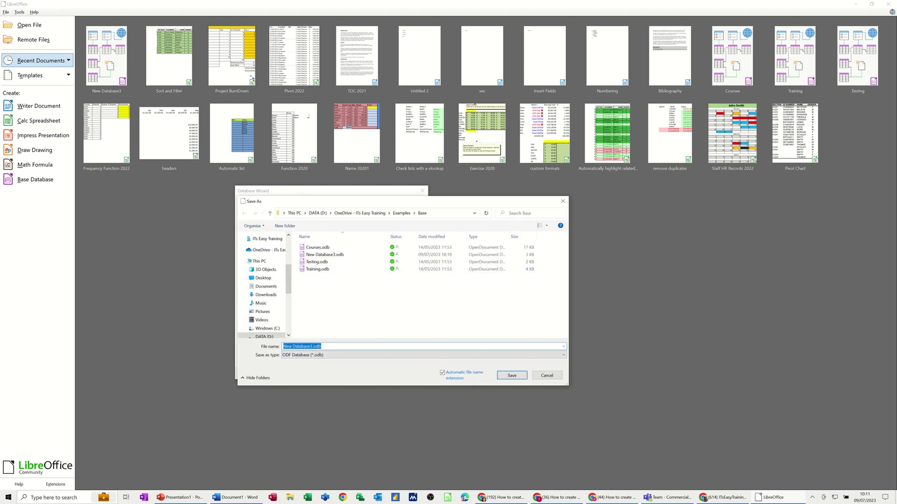
Save the new database under the file name Customers.
text(Customers)
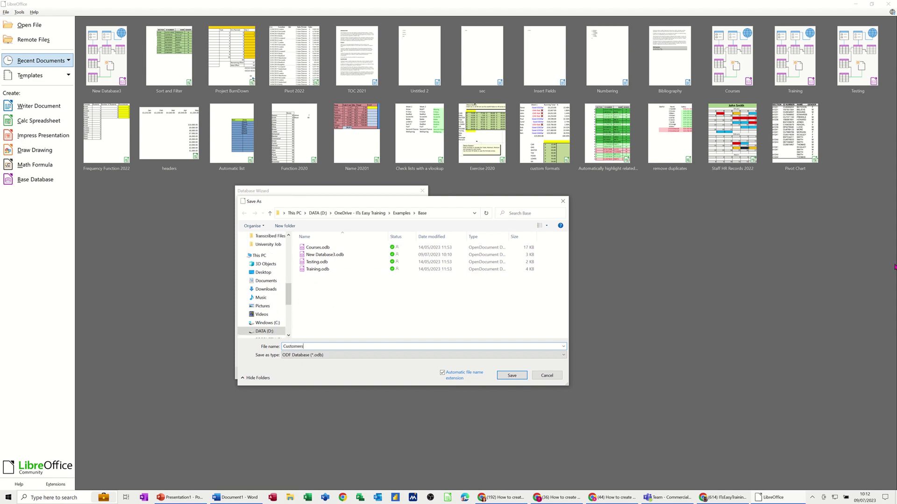
click(509, 379)
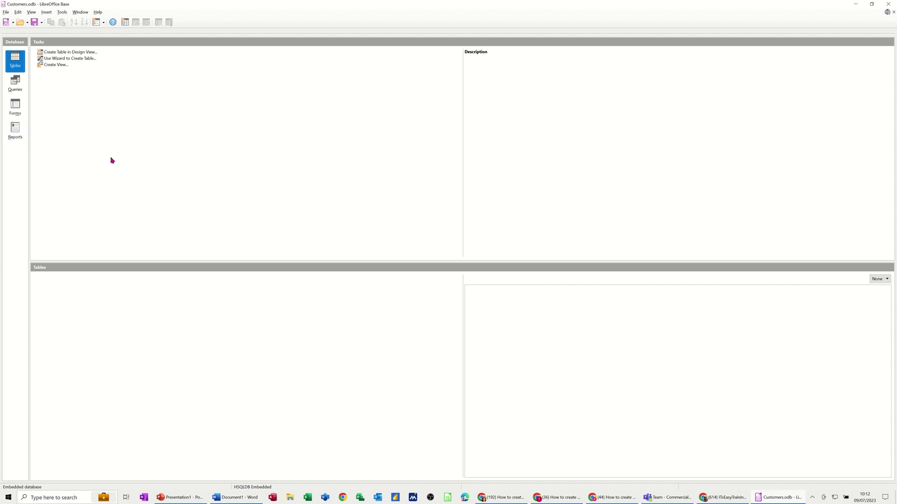
click(23, 70)
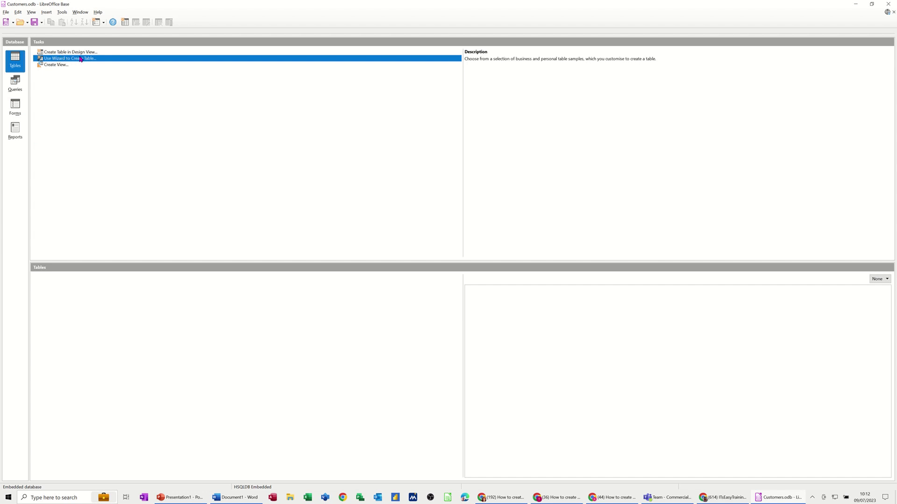
Launch the Table Wizard, try the Events and Invoices samples, then settle on the Customers sample table.
click(78, 58)
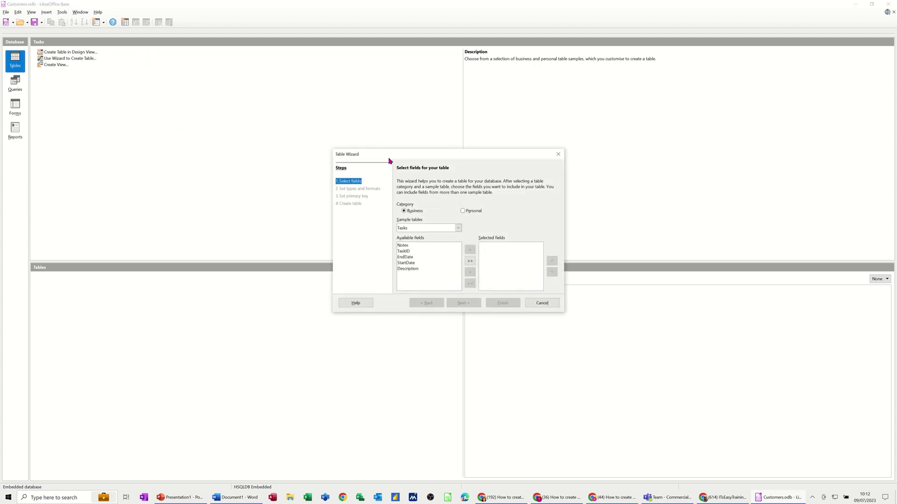
drag(391, 155, 253, 95)
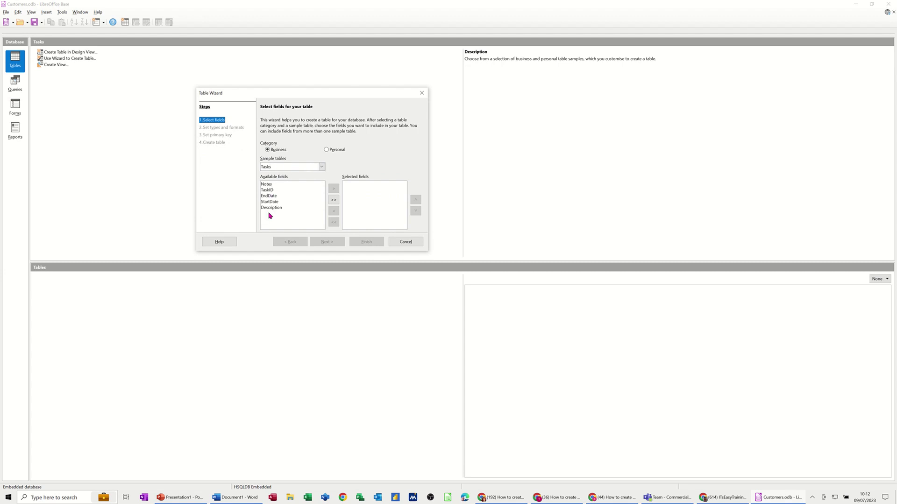
click(322, 167)
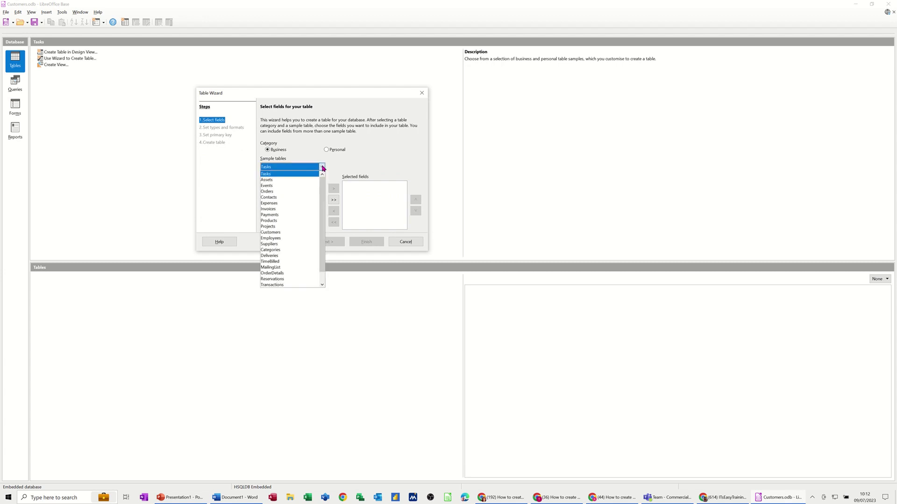
click(270, 186)
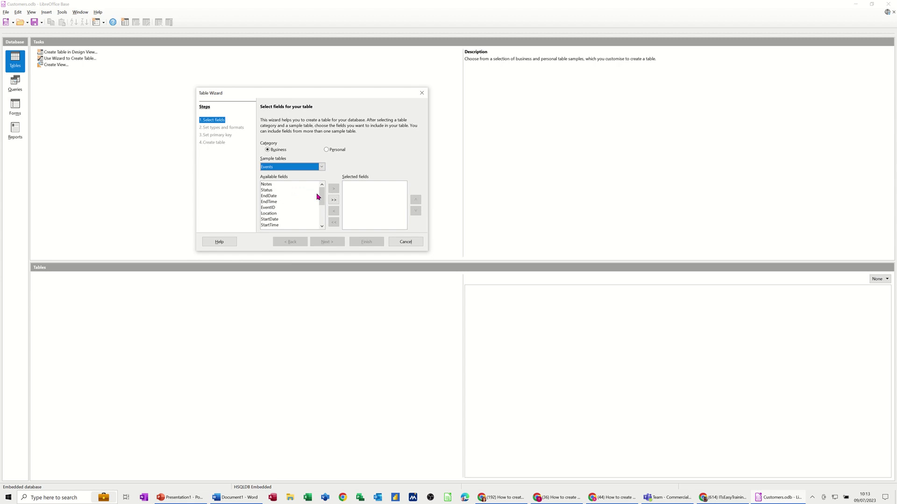
drag(321, 197, 321, 218)
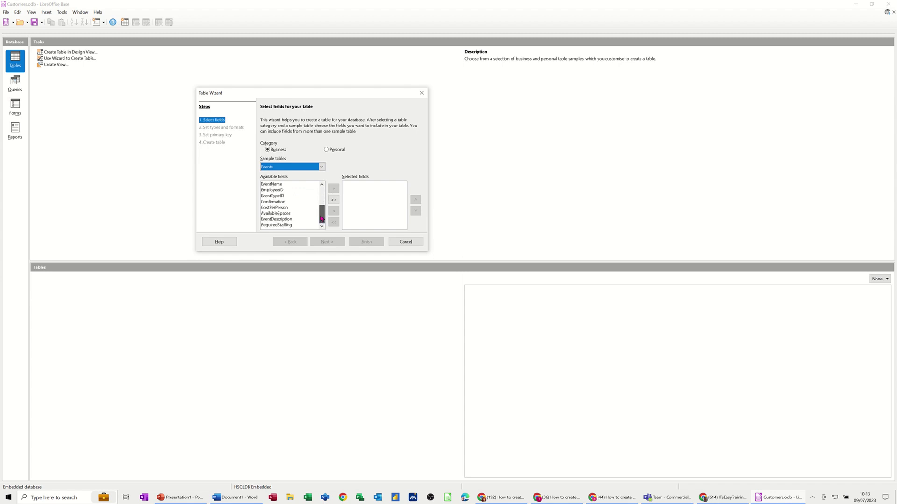
click(321, 167)
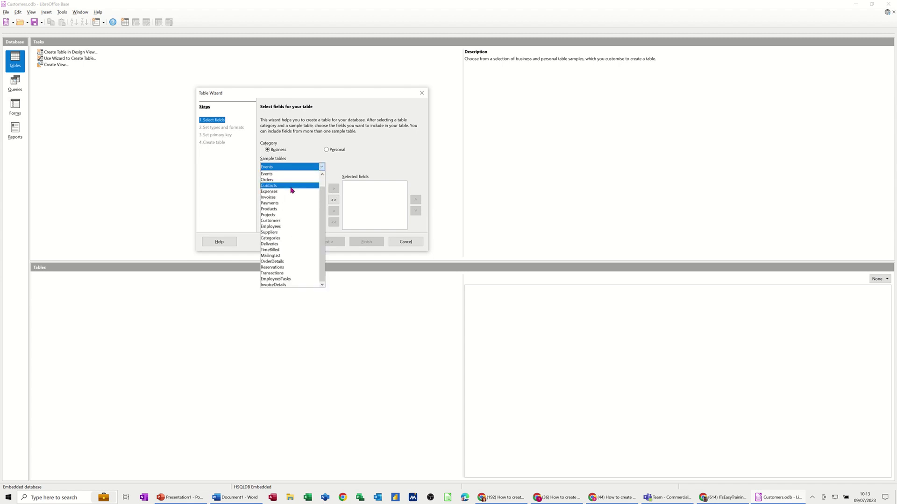
click(286, 198)
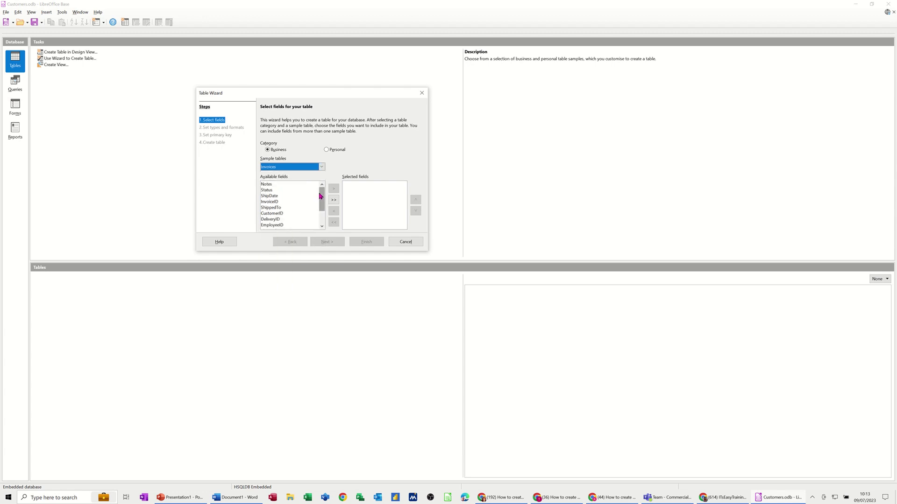
mouse_move(321, 195)
mouse_down()
mouse_move(322, 208)
mouse_move(322, 195)
mouse_up()
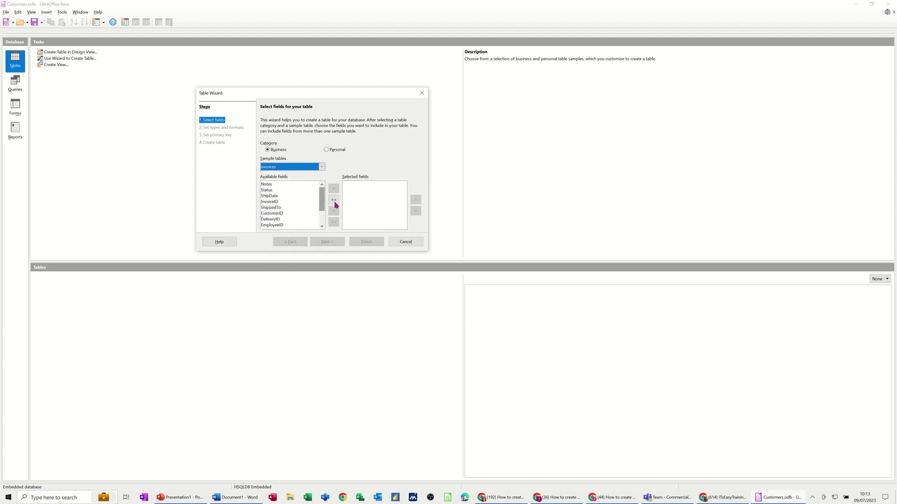
click(322, 168)
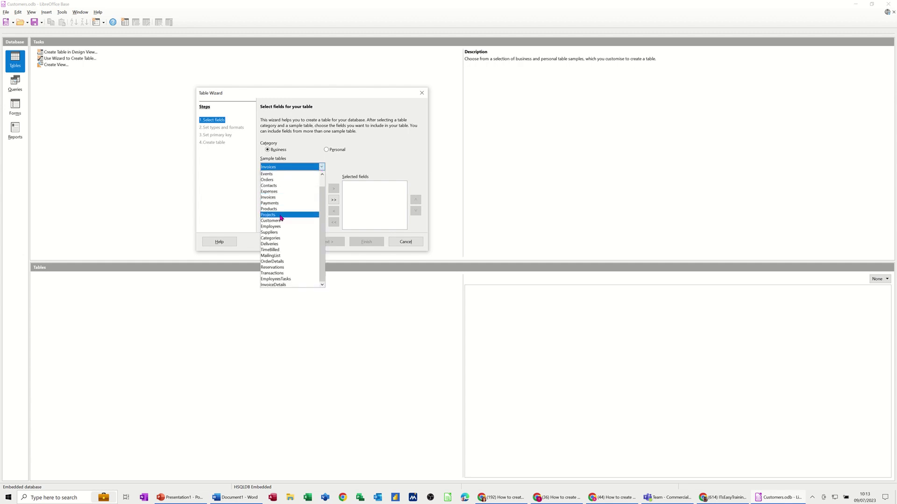
click(268, 222)
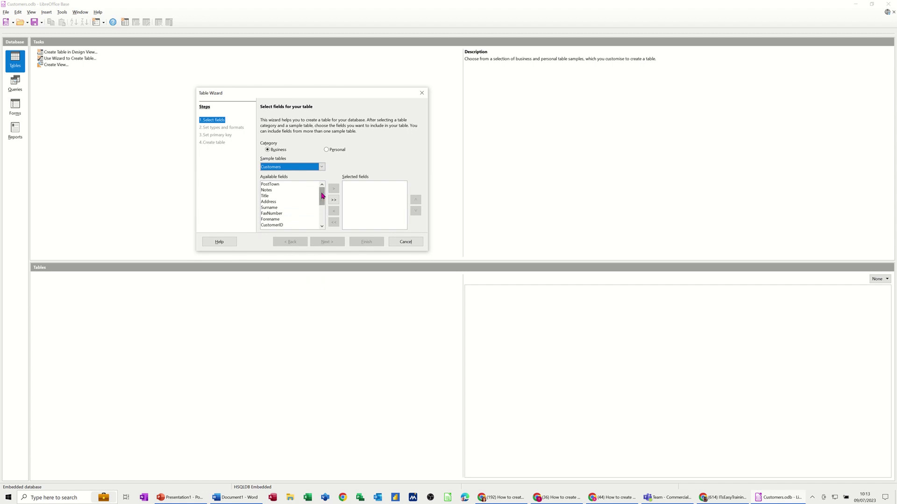
mouse_move(321, 196)
mouse_down()
mouse_move(324, 225)
mouse_move(321, 187)
mouse_up()
click(268, 226)
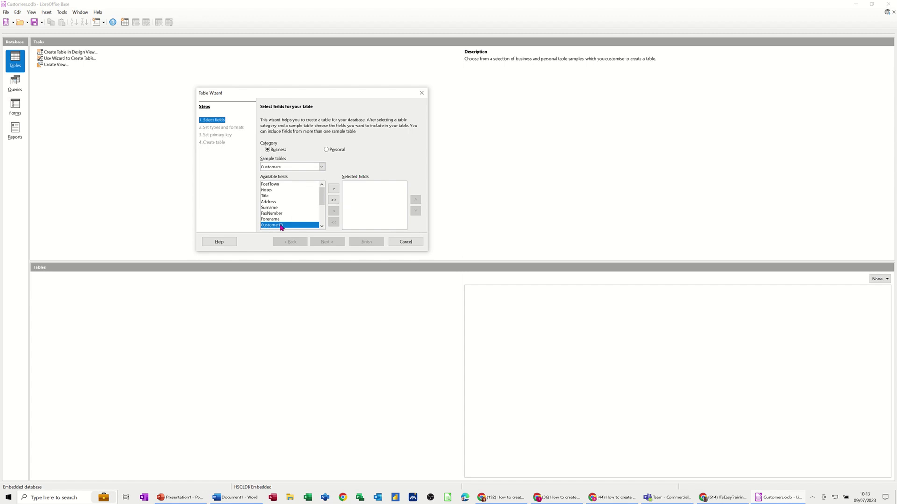
Add CustomerID, Forename, Surname, Address, Postcode and EmailAddress to the table's selected fields.
click(333, 190)
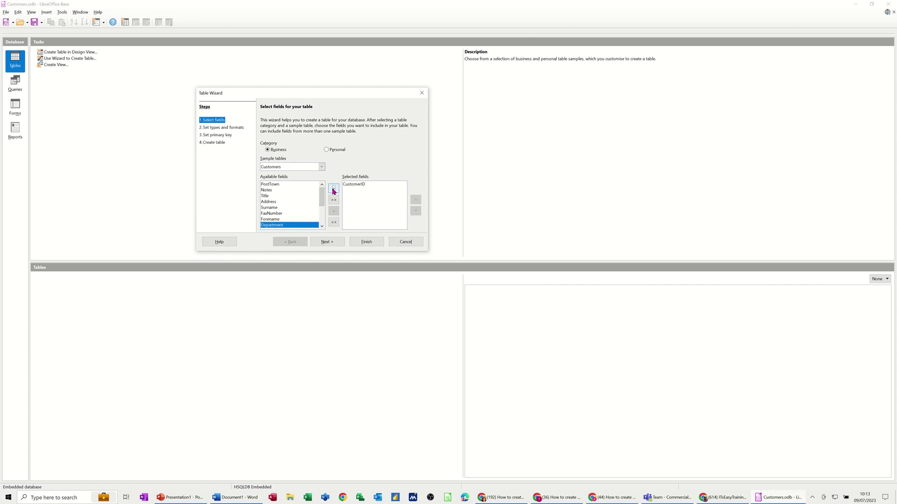
double_click(272, 220)
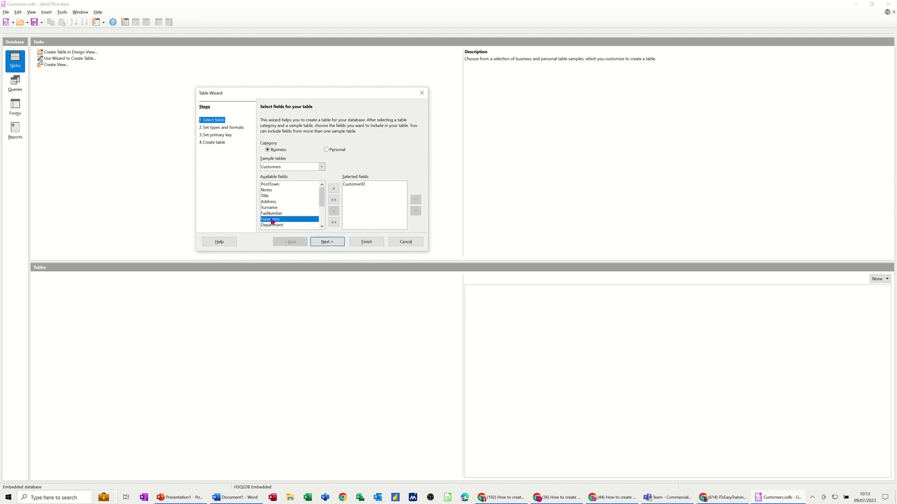
double_click(270, 208)
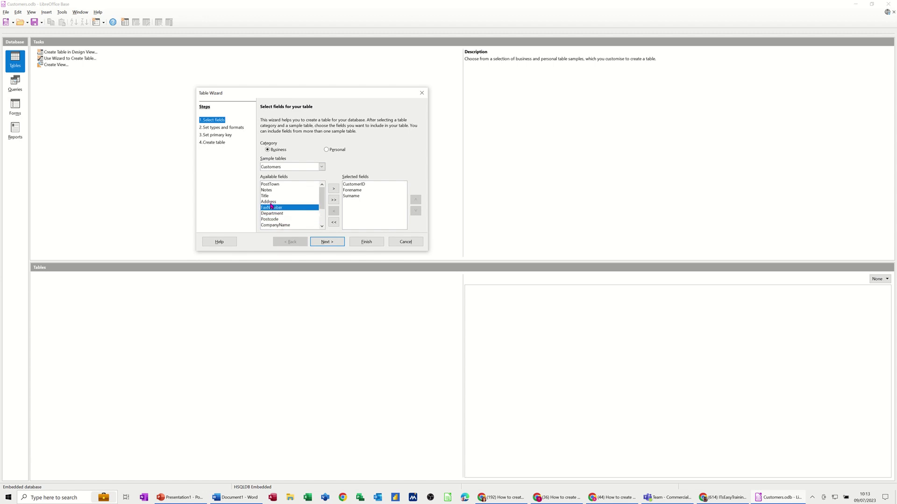
double_click(271, 202)
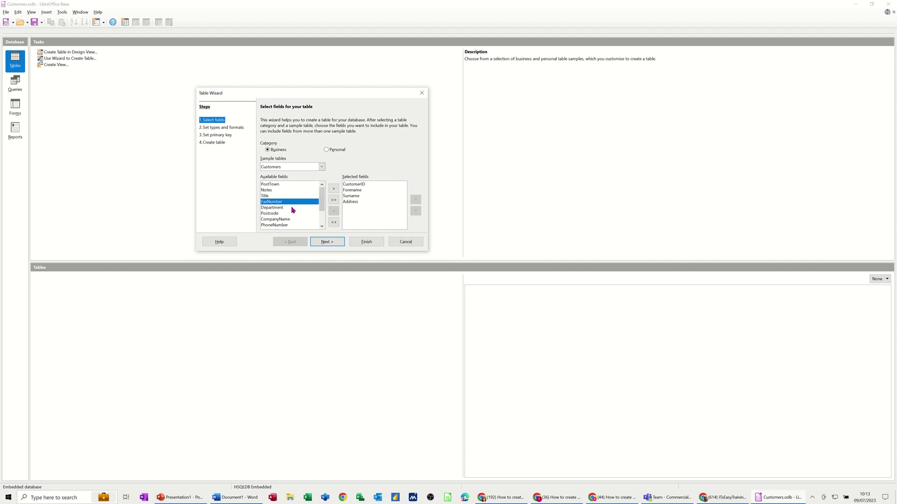
scroll(322, 202, down, 1)
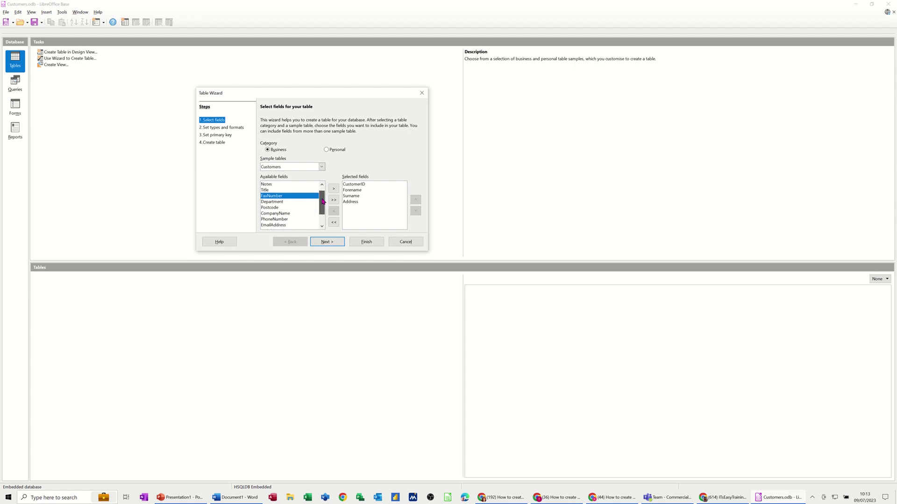
drag(322, 201, 322, 216)
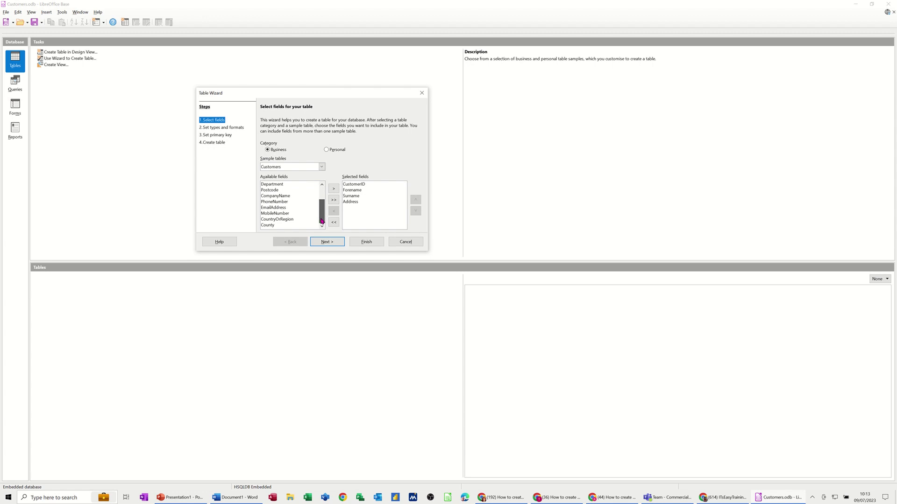
drag(321, 210, 322, 196)
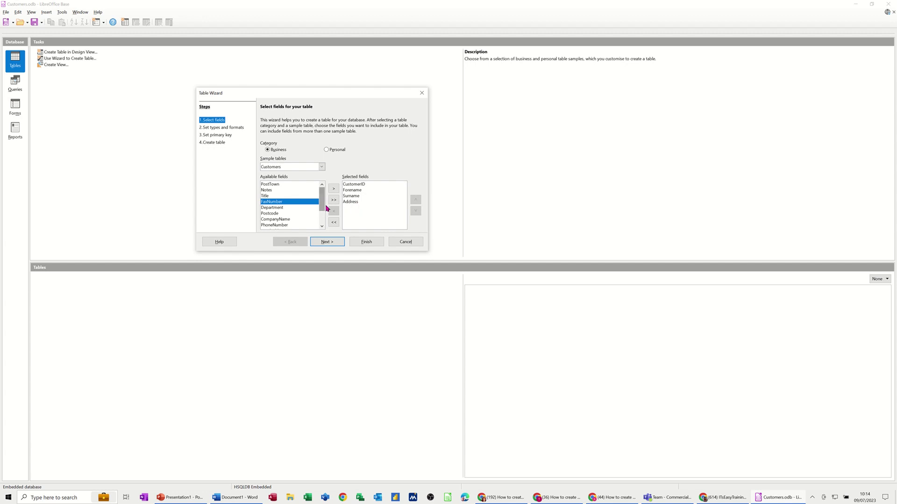
double_click(274, 214)
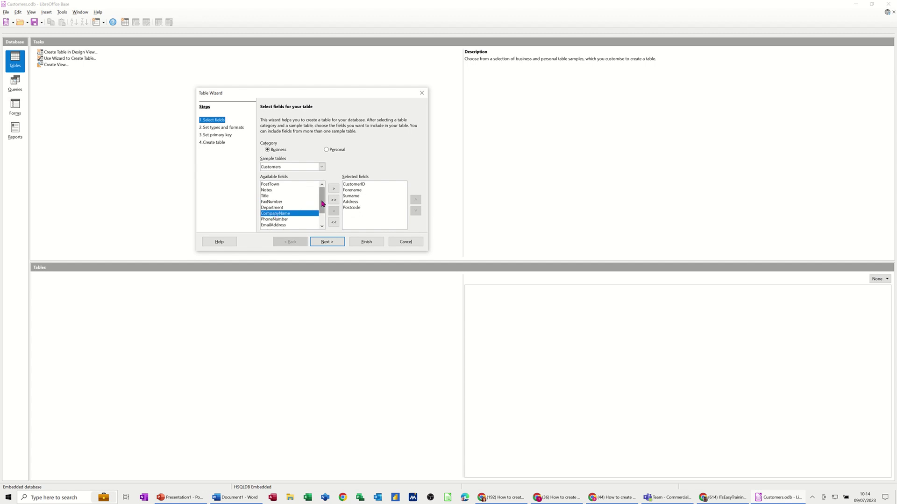
double_click(277, 225)
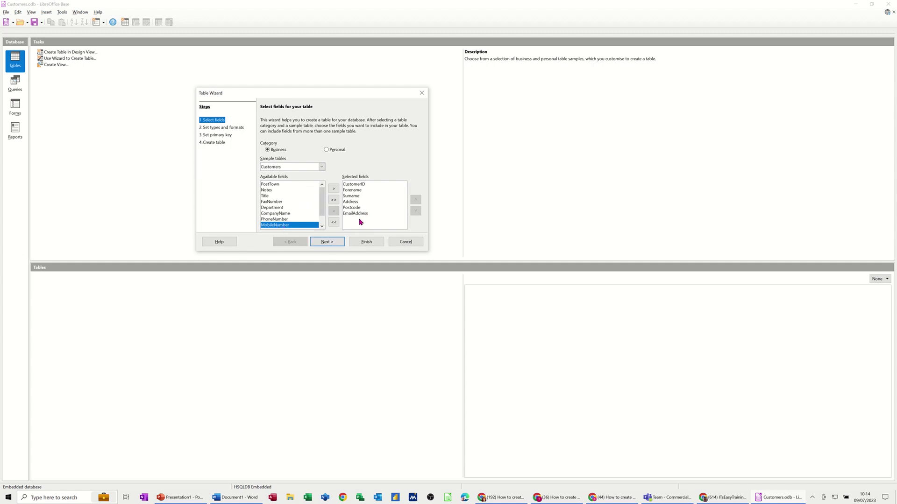
click(327, 242)
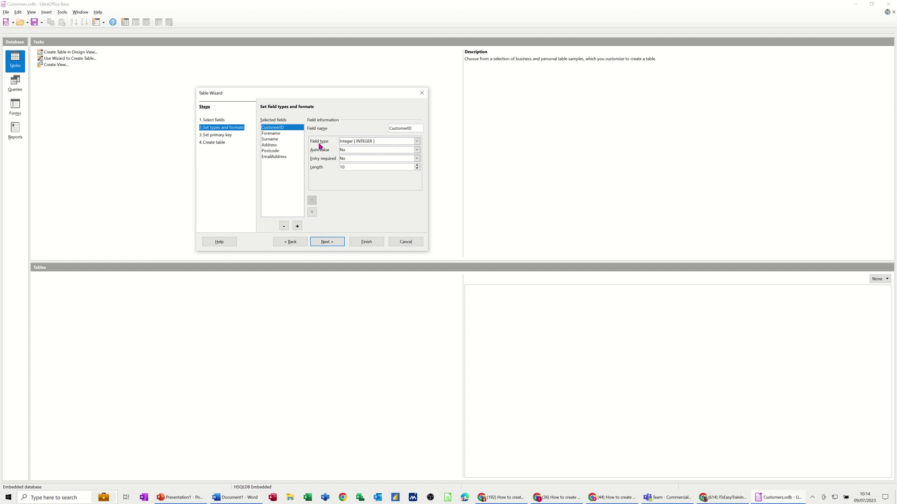
Keep CustomerID as an Integer field and set its AutoValue to Yes.
click(416, 142)
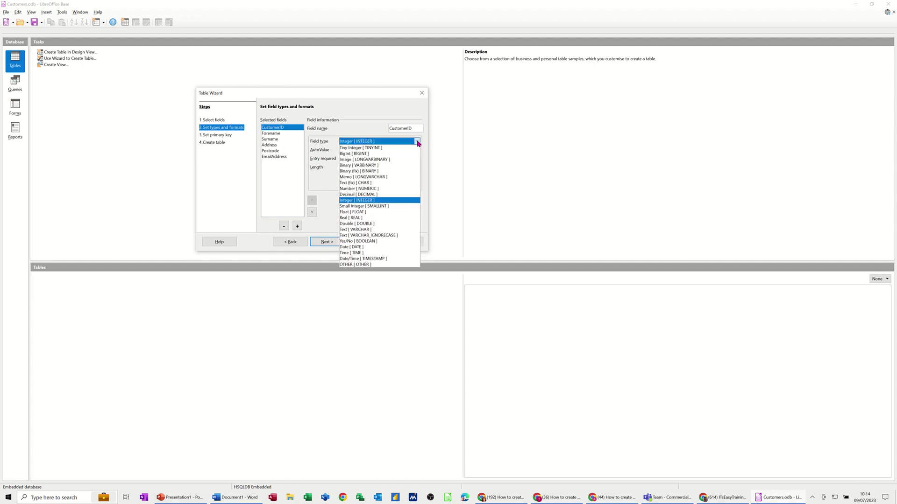
click(418, 143)
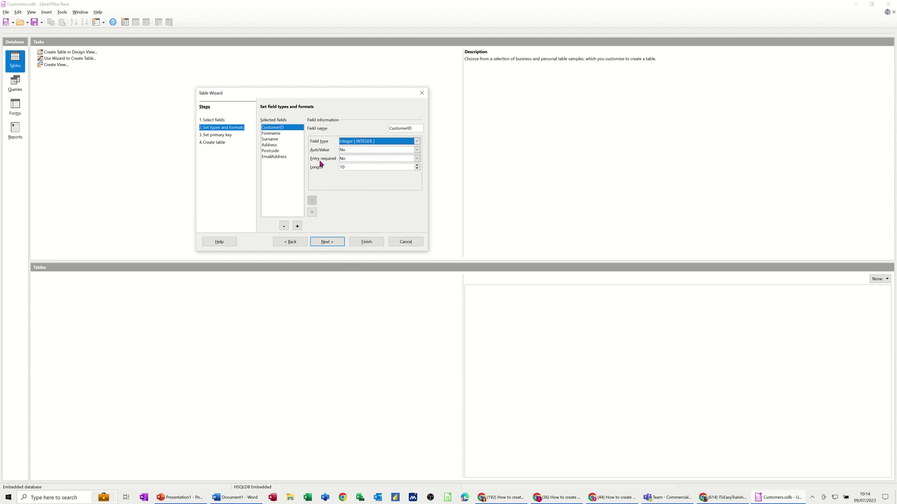
click(352, 152)
click(349, 157)
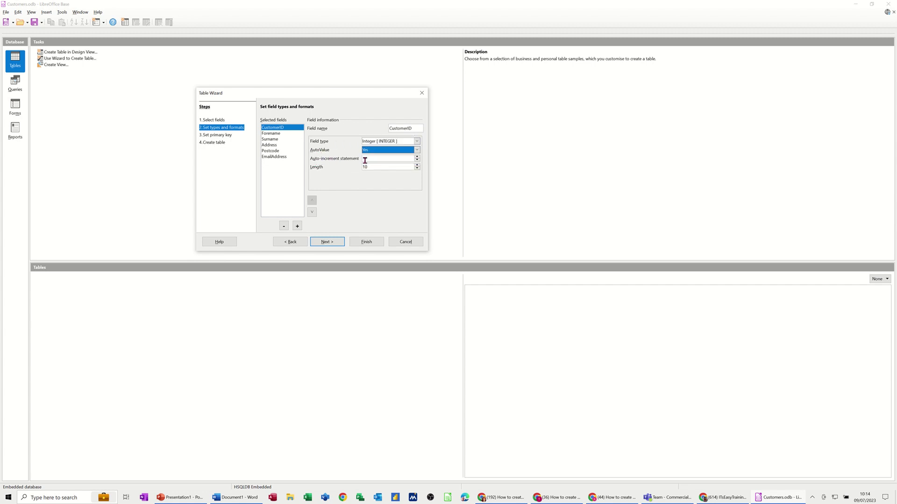
click(391, 158)
Check the Forename, Surname, Address, Postcode and EmailAddress field settings, then continue.
click(277, 134)
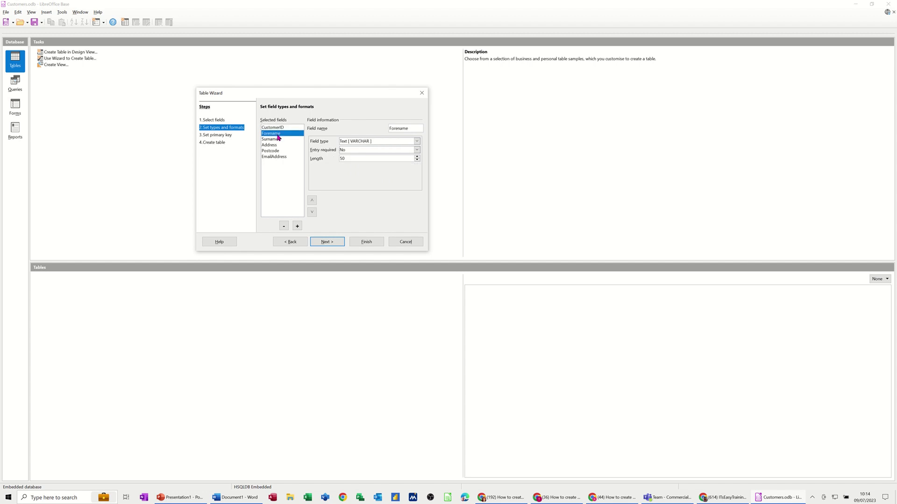
click(278, 140)
click(277, 145)
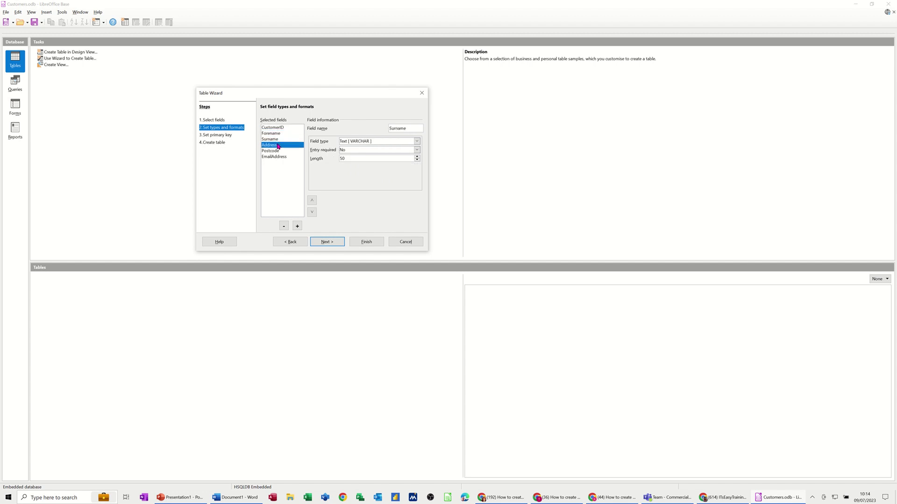
click(279, 151)
click(283, 158)
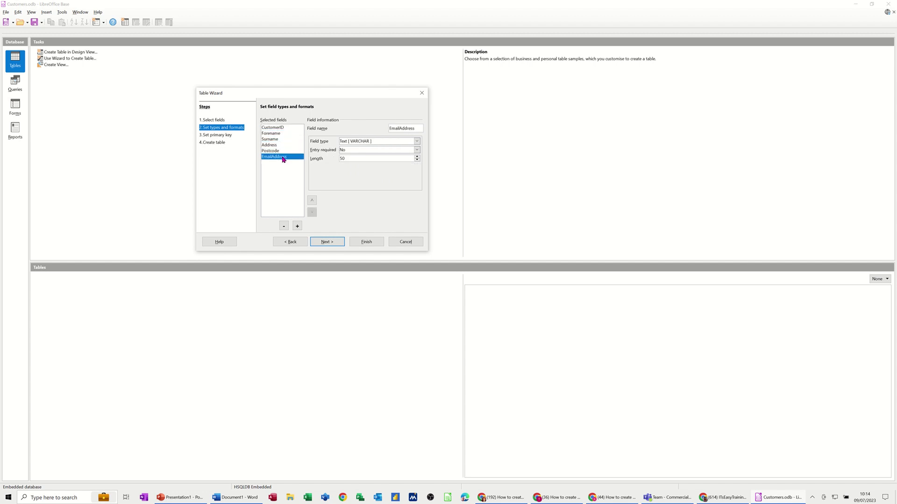
click(326, 242)
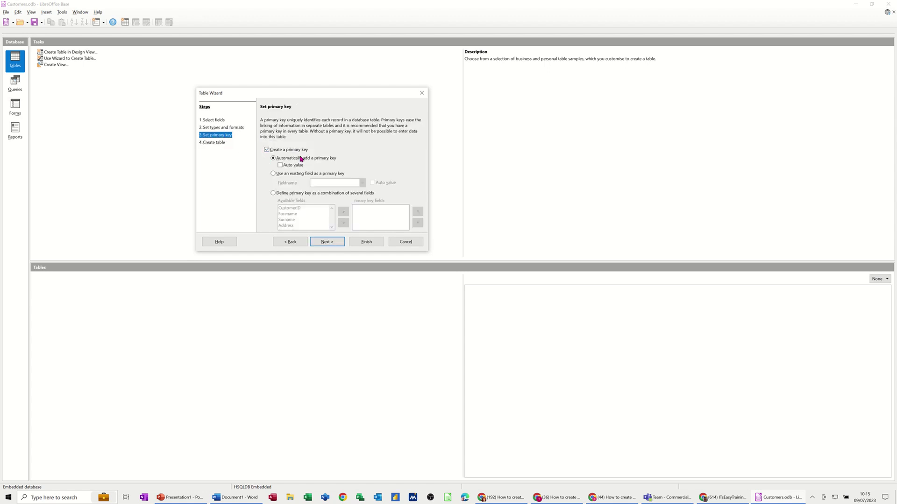
Use the existing CustomerID field as the primary key with auto value.
click(274, 174)
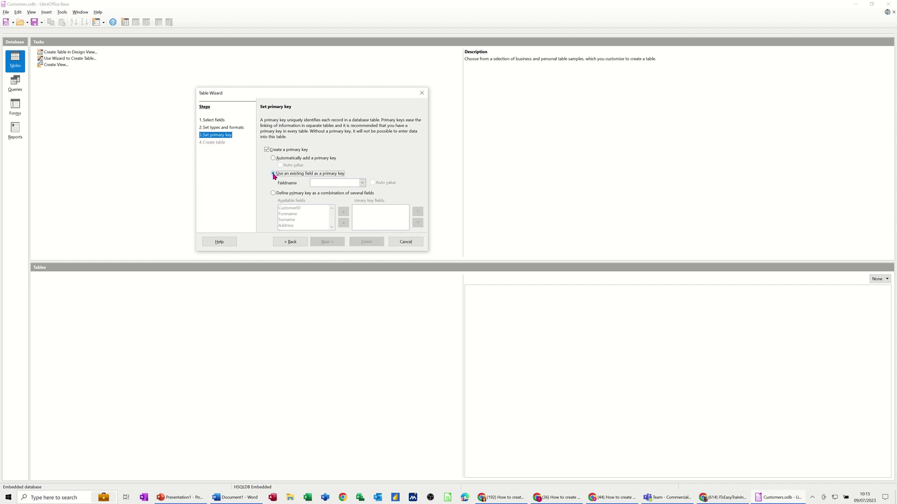
click(362, 183)
click(336, 190)
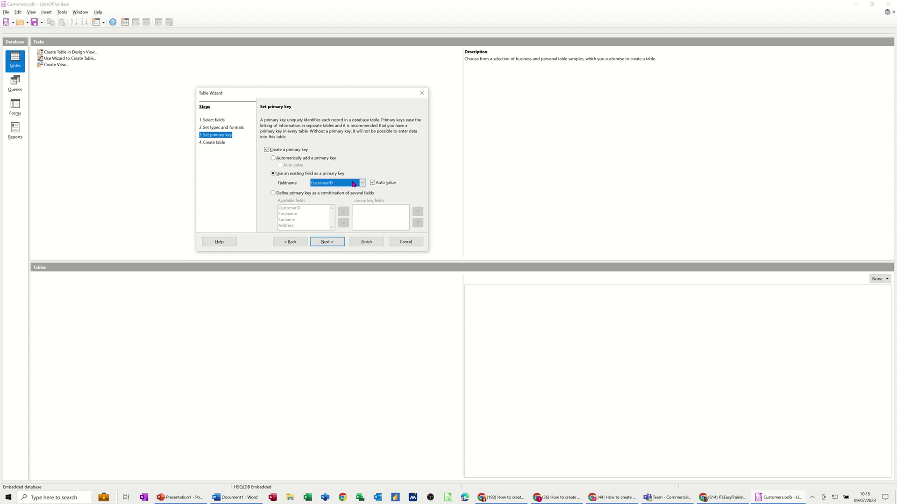
click(331, 242)
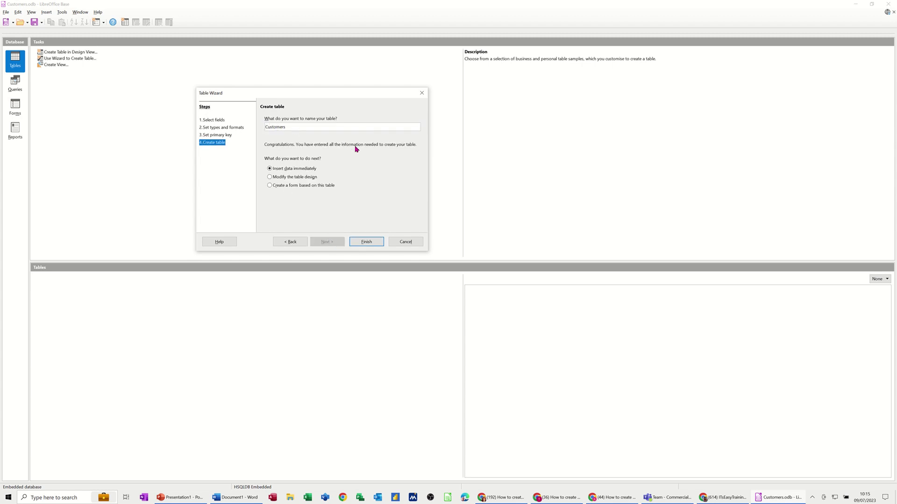
Prefix the table name with Tbl to make it TblCustomers and create the table.
text(Tbl)
click(366, 242)
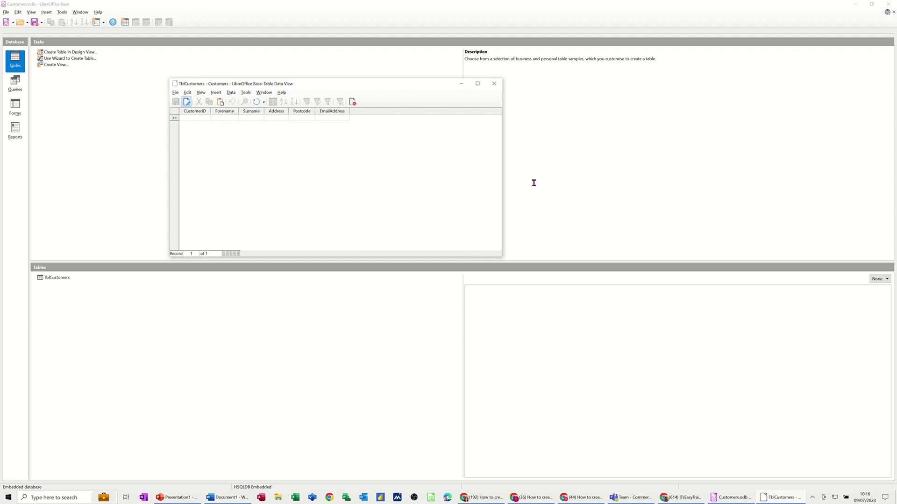
Type the first customer's forename, surname, address, postcode and e-mail into the new row.
text(St)
text(oa)
Dismiss the null-CustomerID error and give the first record CustomerID 1.
key(Return)
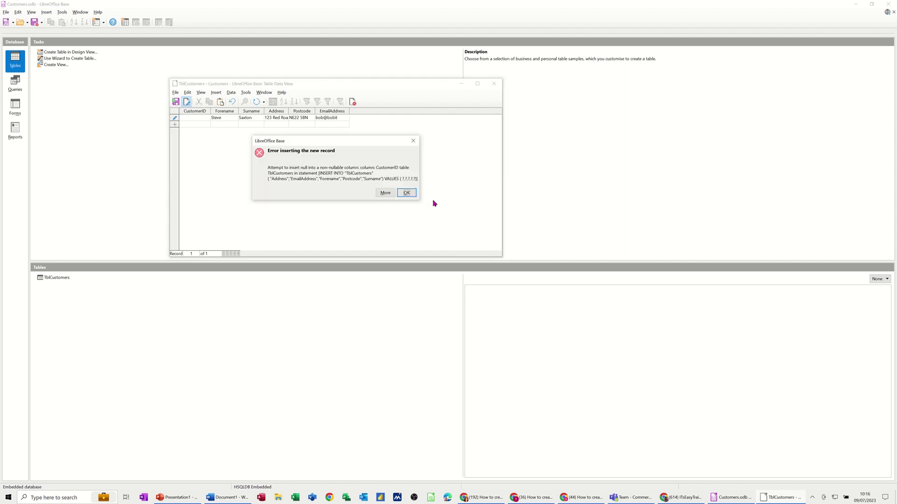
click(407, 192)
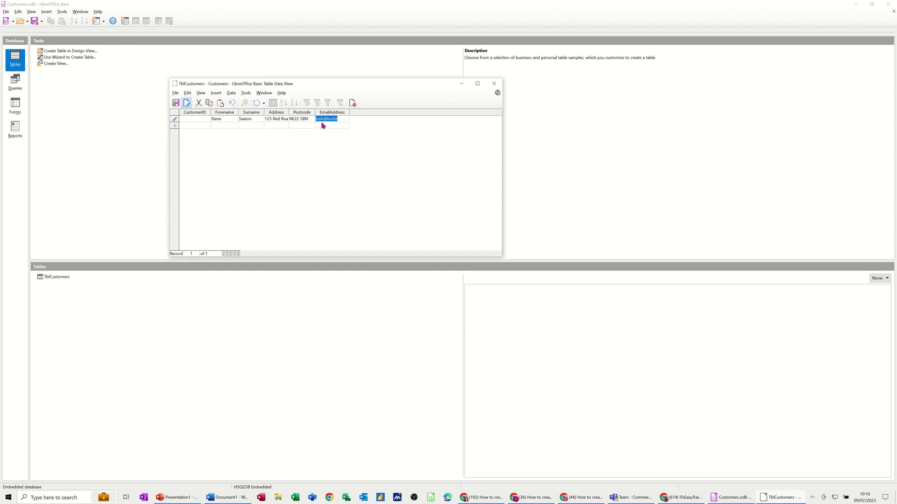
click(197, 121)
text(1)
click(197, 125)
Enter CustomerID 2 for the second customer, then close the table keeping the changes.
click(342, 121)
click(219, 126)
text(2)
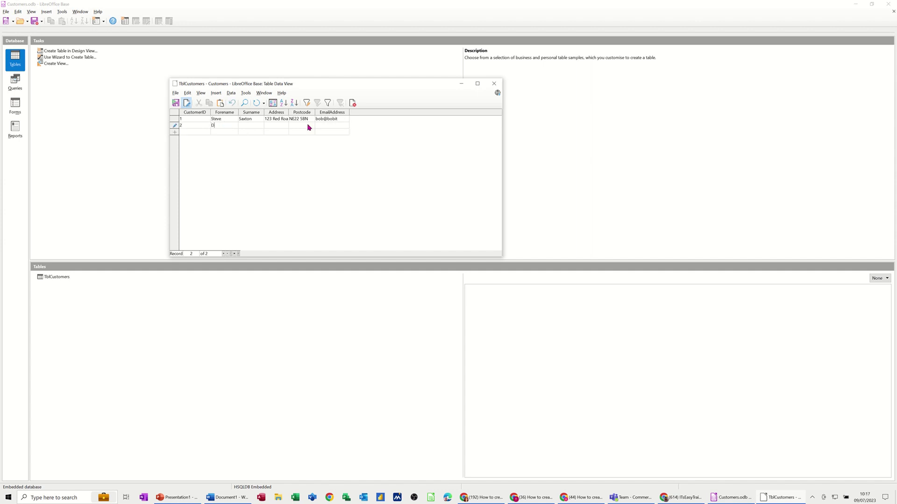
click(188, 132)
text(3)
key(Tab)
click(353, 103)
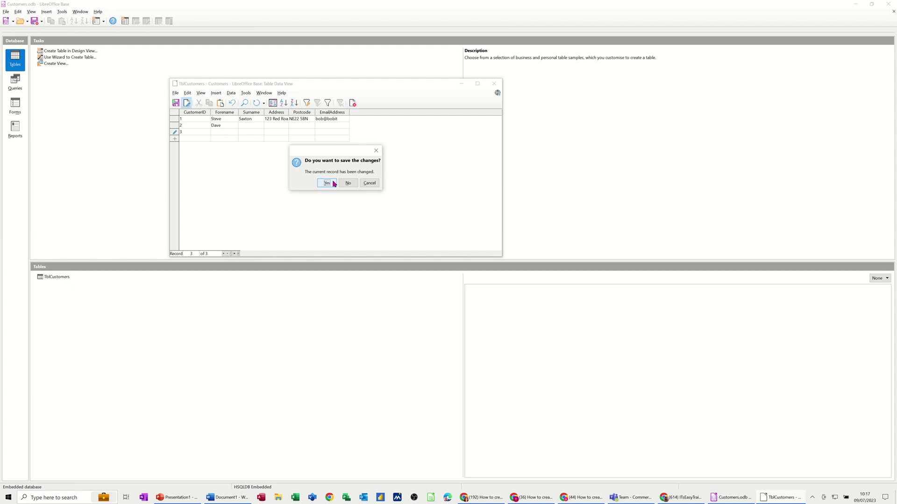
click(327, 183)
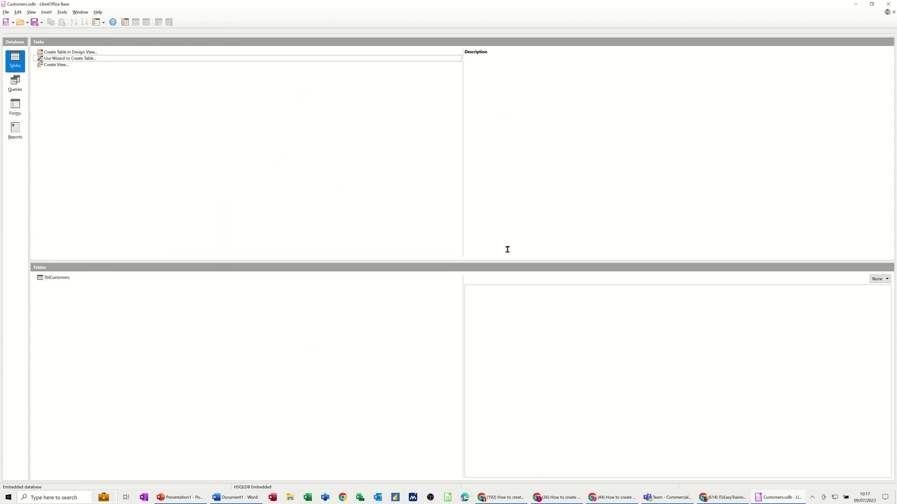
Reopen TblCustomers to check the two saved records, close it, then right-click the table.
double_click(52, 279)
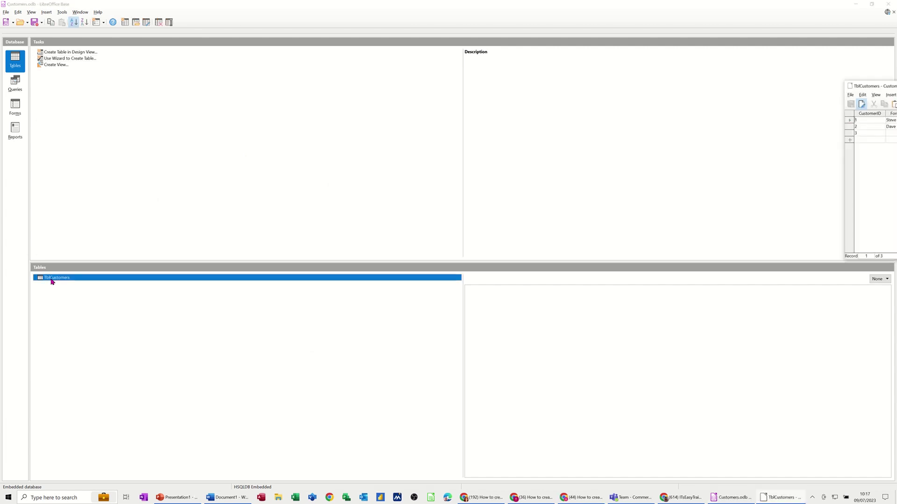
drag(876, 89, 253, 111)
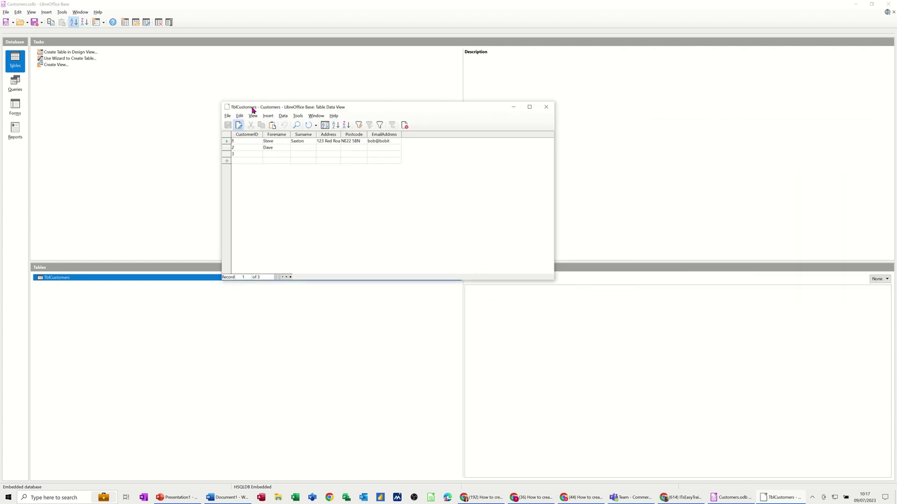
click(546, 106)
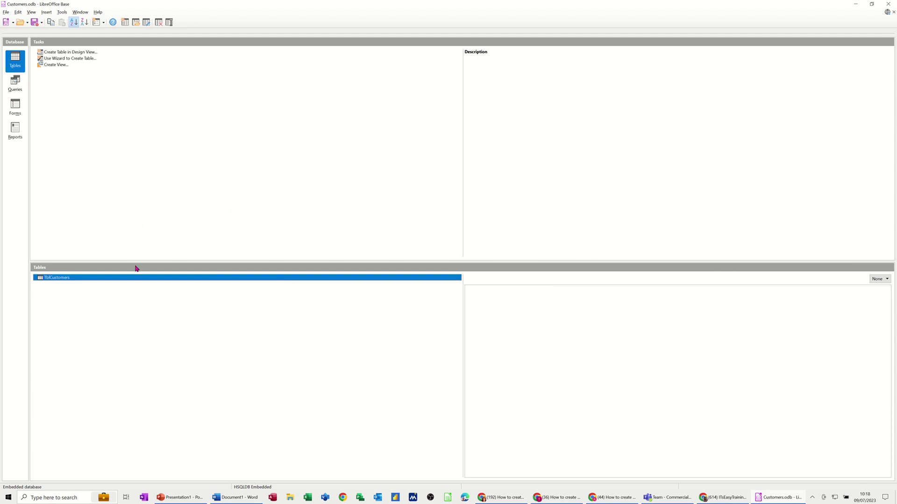
right_click(54, 280)
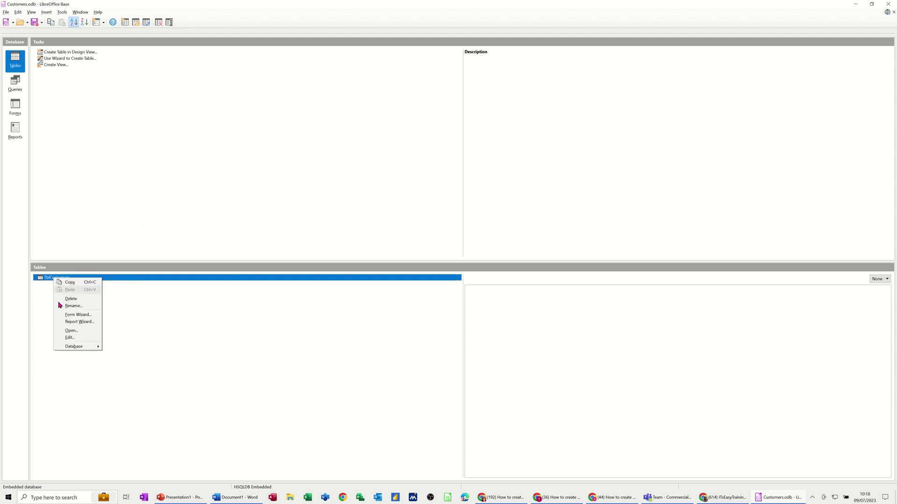
Open TblCustomers in design view and add a City field below EmailAddress.
click(68, 339)
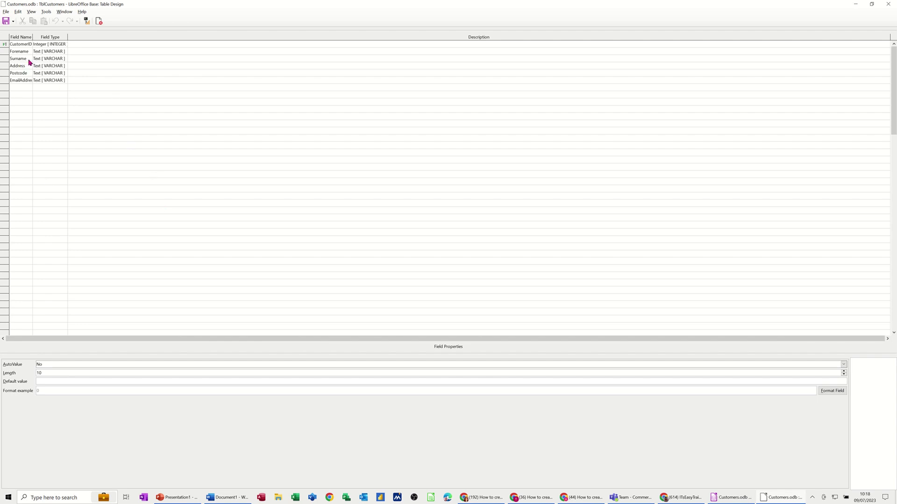
click(21, 88)
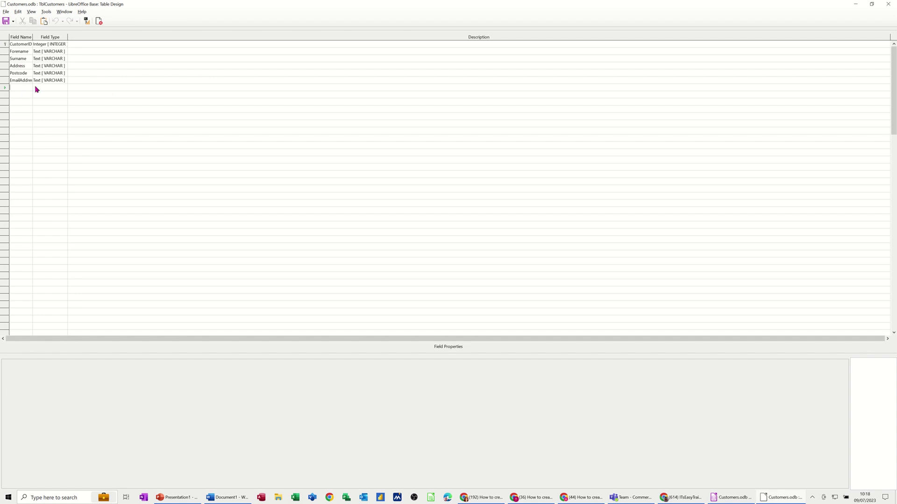
text(City)
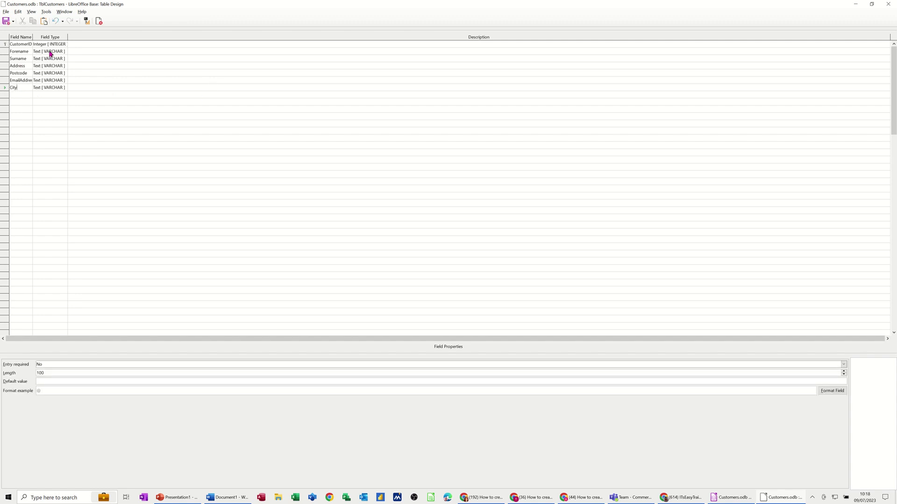
click(22, 96)
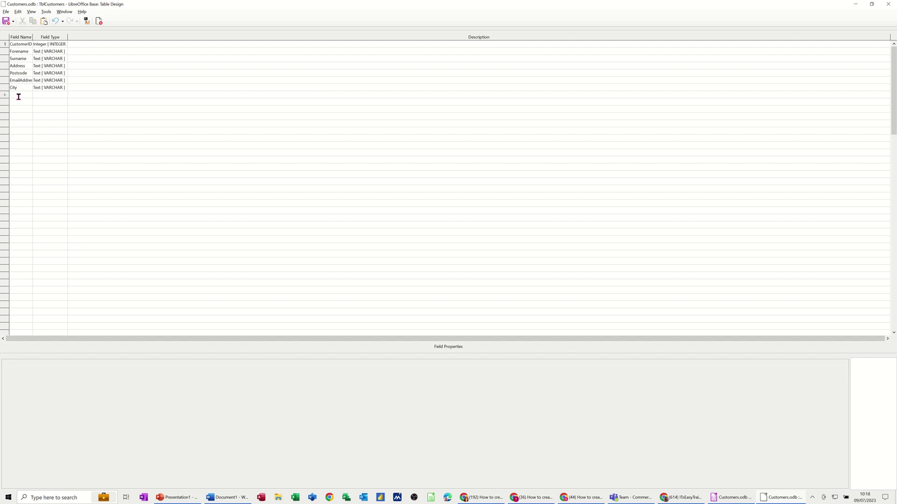
click(3, 89)
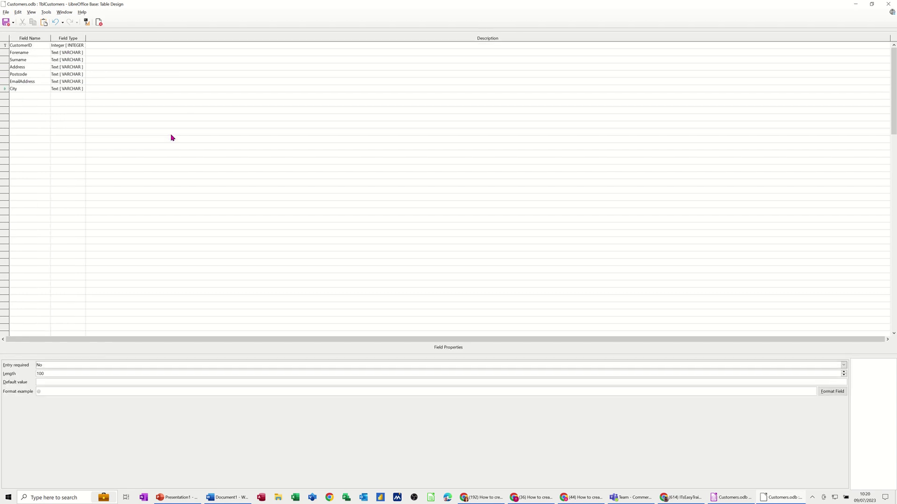
Set CustomerID's AutoValue to Yes, then save and close the table design.
click(26, 46)
click(53, 367)
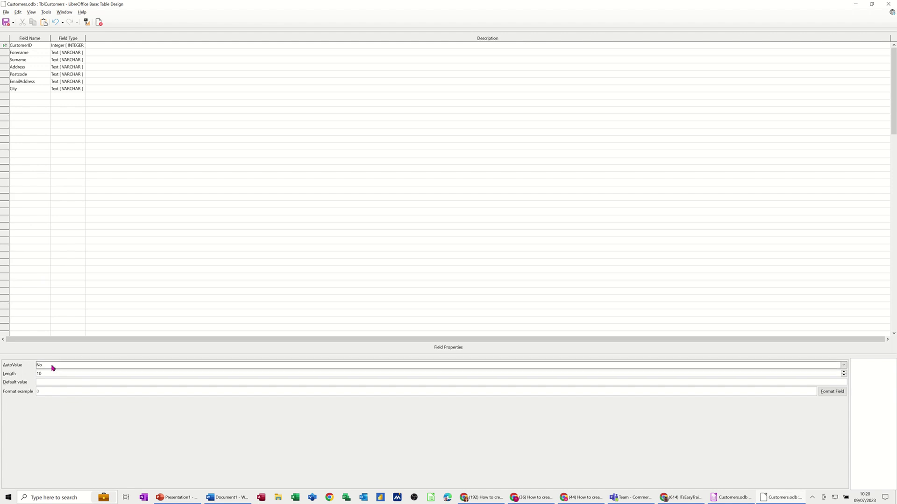
click(50, 372)
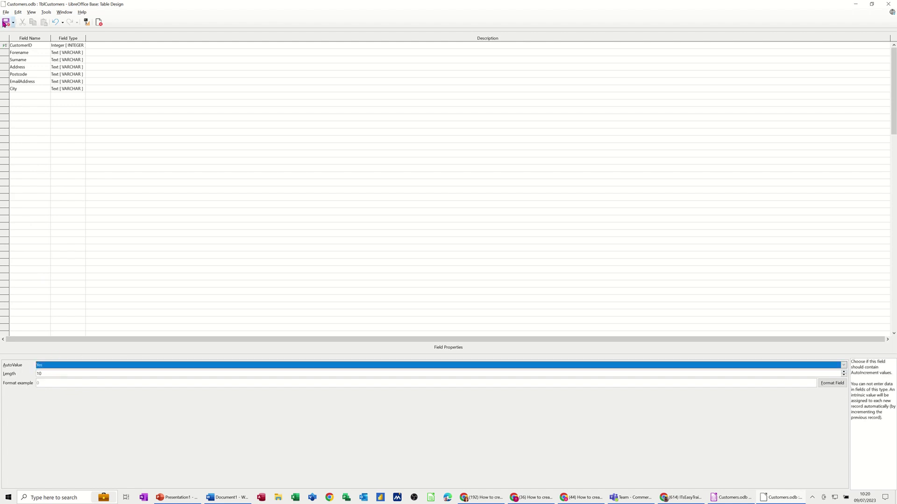
click(5, 22)
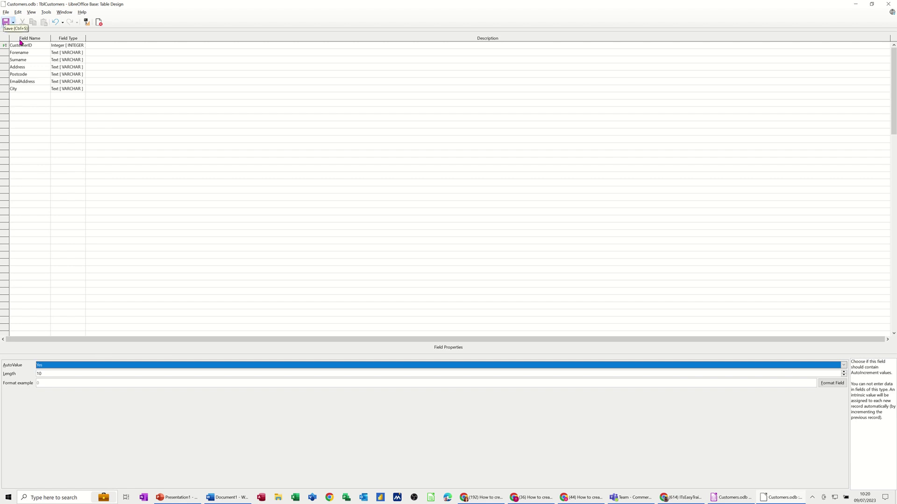
click(99, 23)
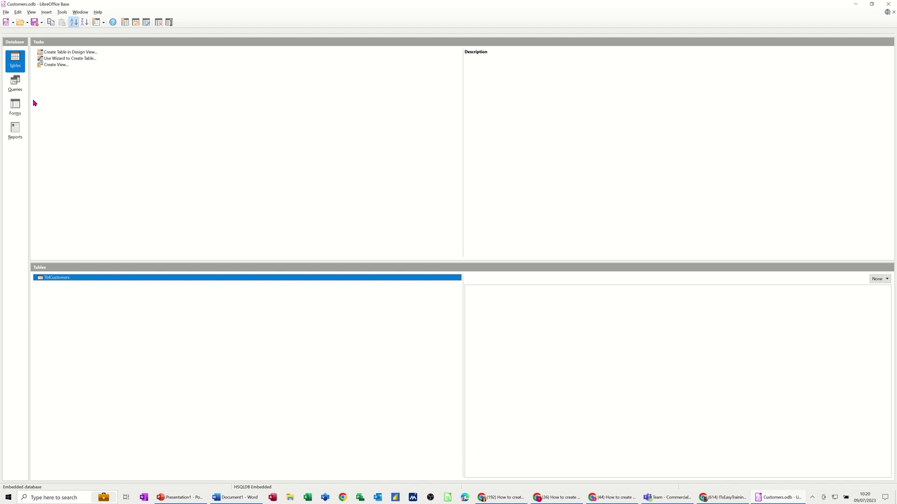
Enter forenames Paul and John as customer records 3 and 4, then close the records view.
double_click(50, 279)
drag(676, 73, 299, 62)
click(276, 107)
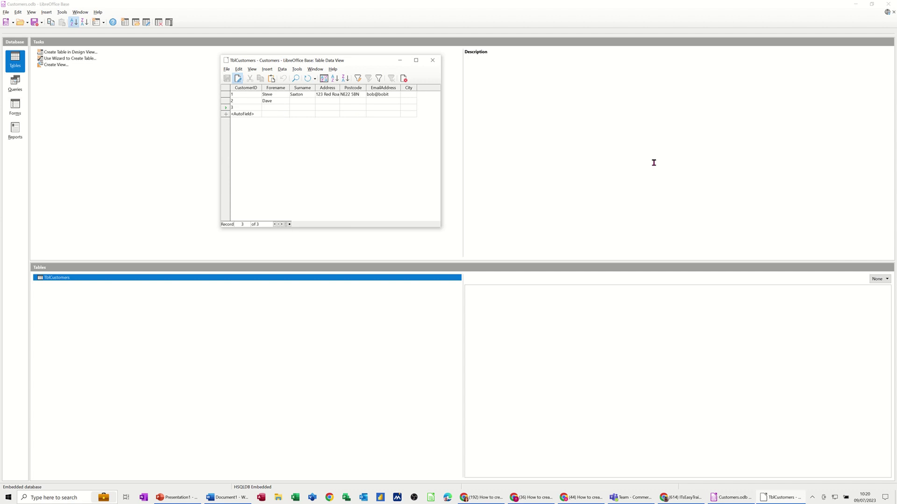
text(Paul)
key(Down)
text(Jo)
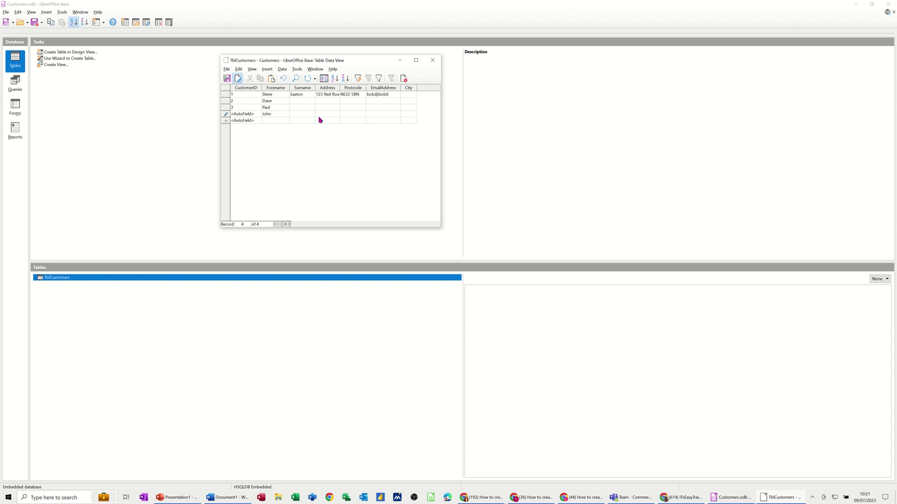
click(278, 121)
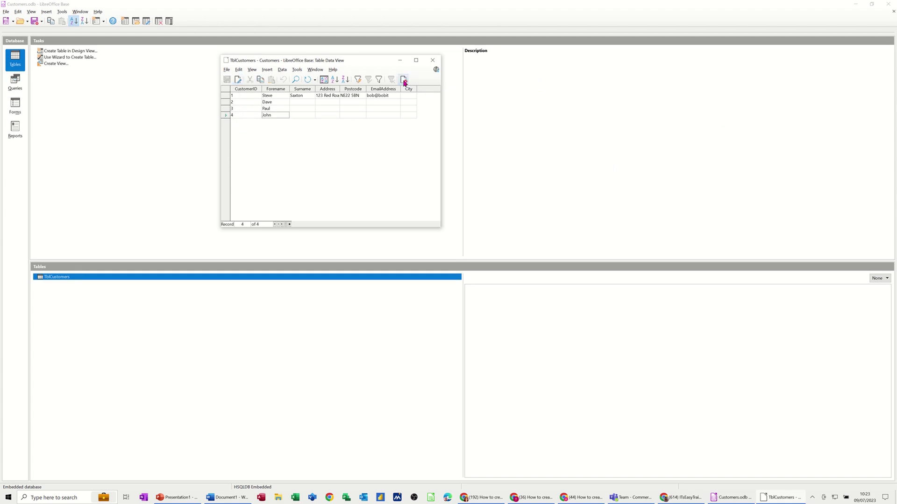
click(404, 81)
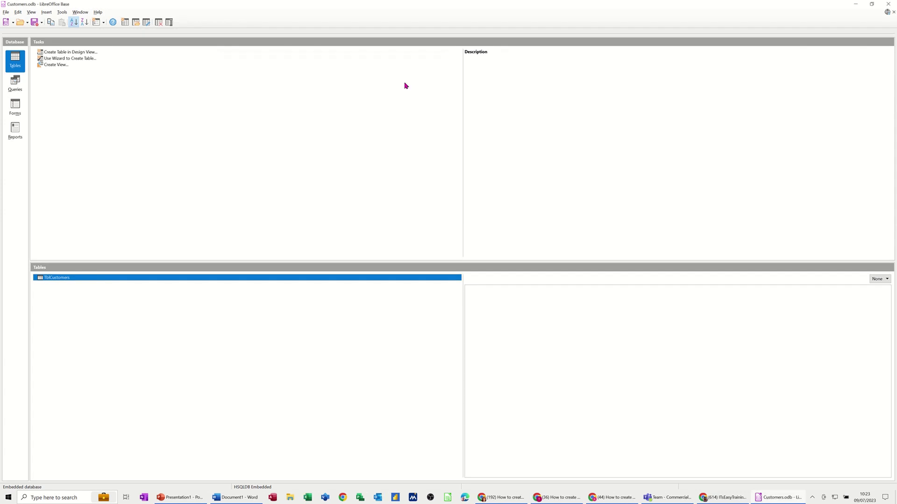
Reopen TblCustomers in Table Design and widen the Field Name column so EmailAddress shows fully.
right_click(77, 279)
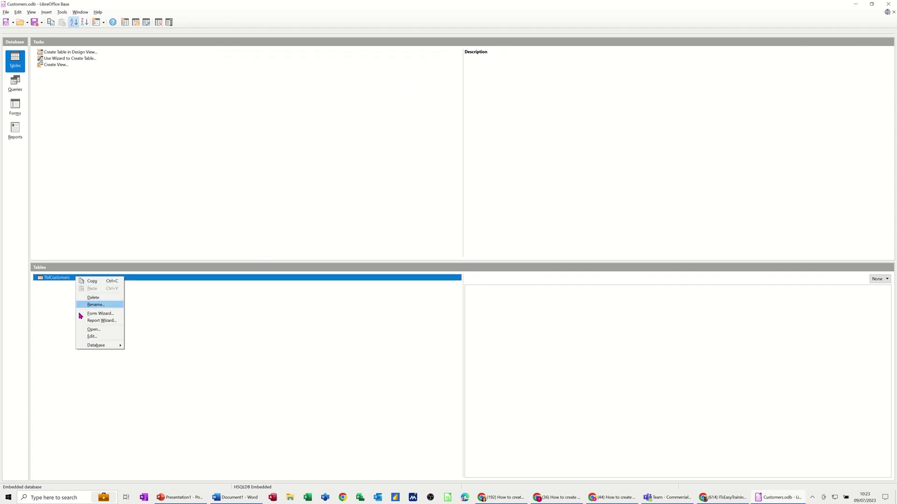
click(91, 336)
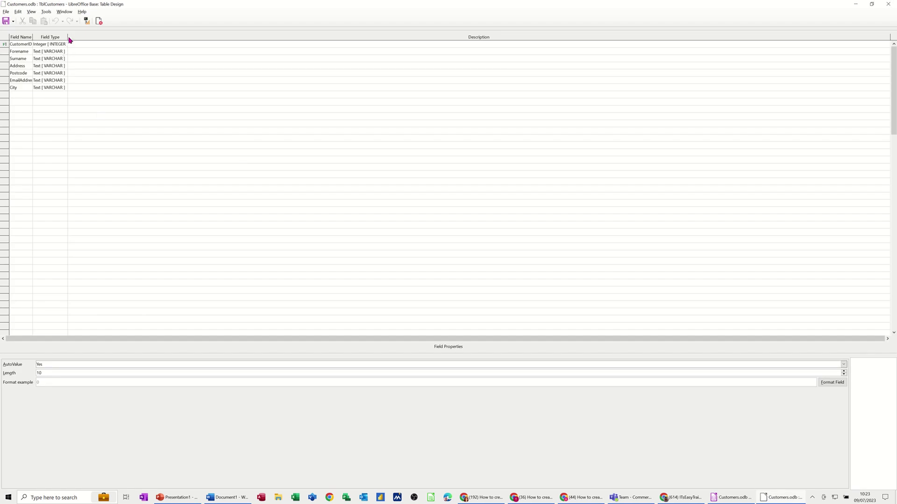
drag(32, 36, 125, 37)
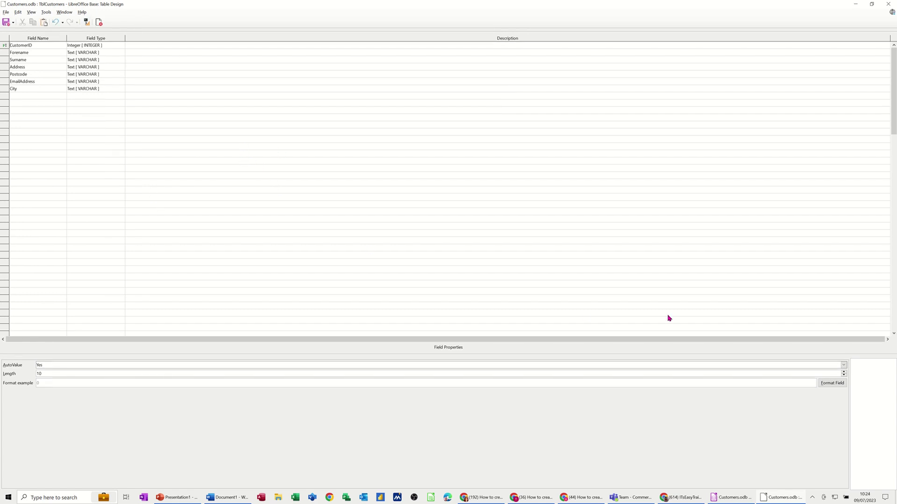
Browse CustomerID's Currency and Date formats, cancel without applying any, and close Table Design.
click(831, 384)
drag(434, 183, 344, 112)
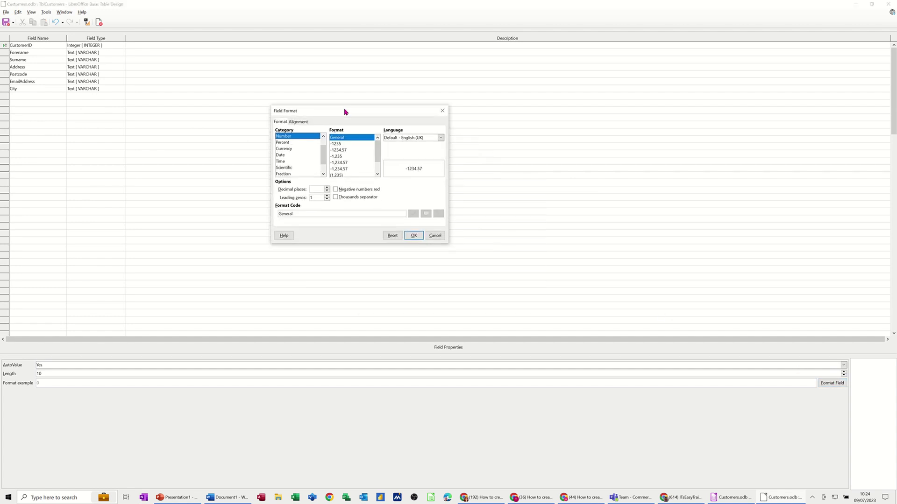
click(280, 147)
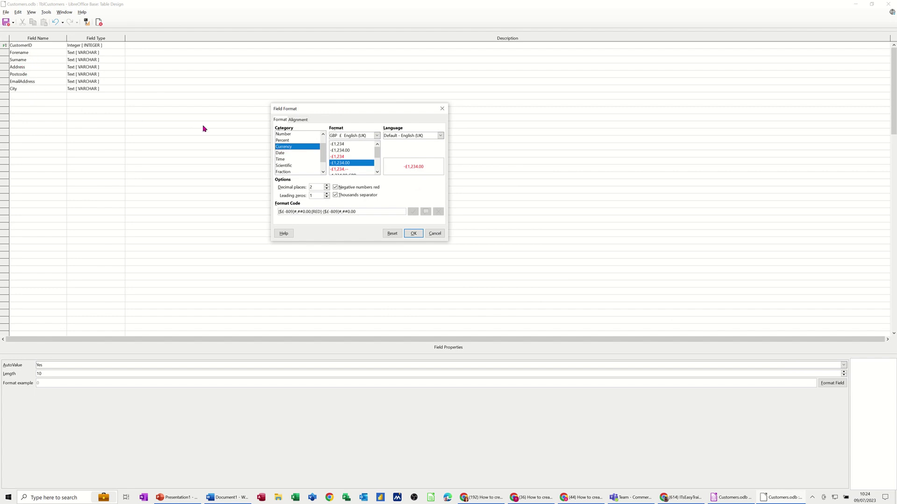
click(306, 154)
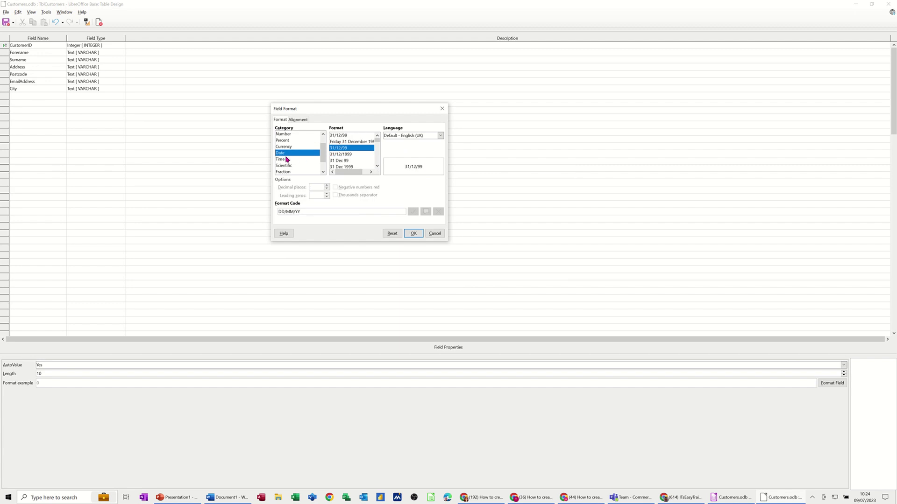
drag(321, 153, 323, 136)
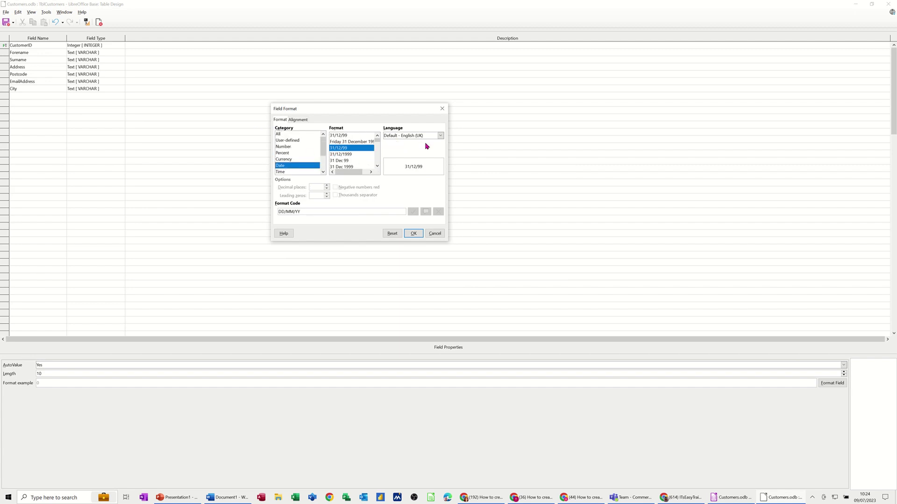
scroll(376, 165, down, 2)
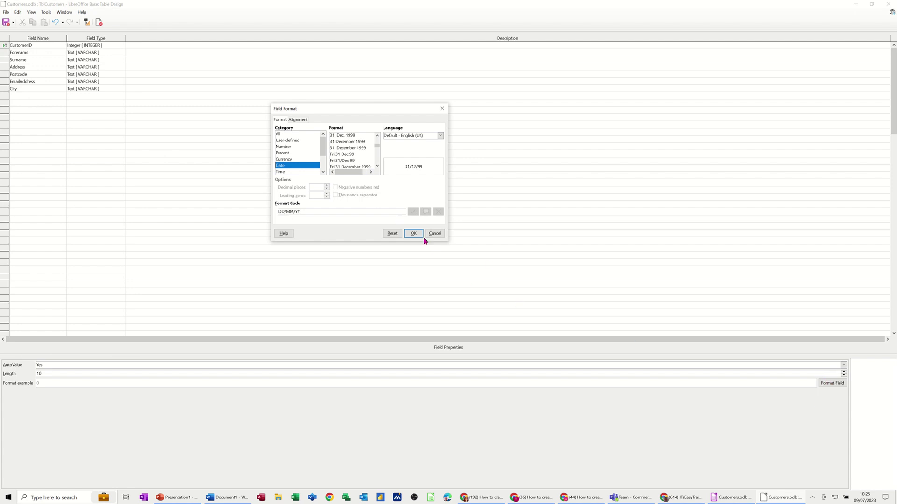
click(435, 234)
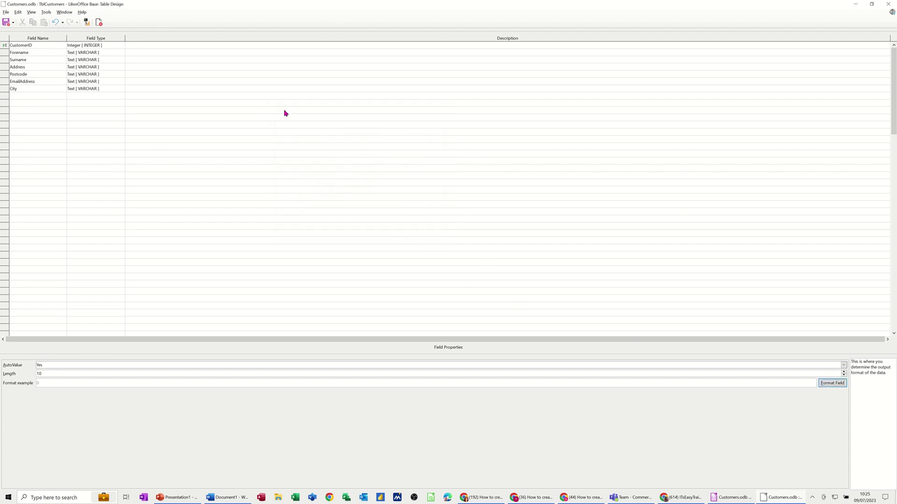
click(99, 22)
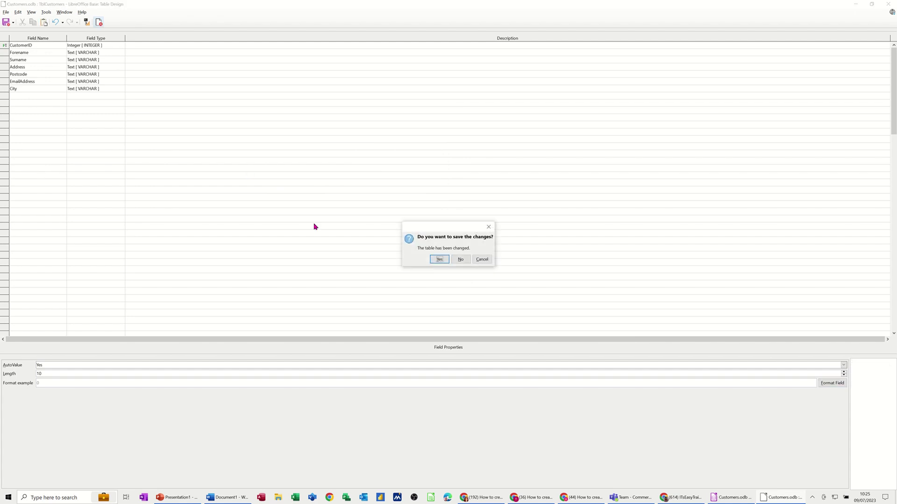
Answer Yes to save the TblCustomers design changes and return to the Tables list.
click(437, 258)
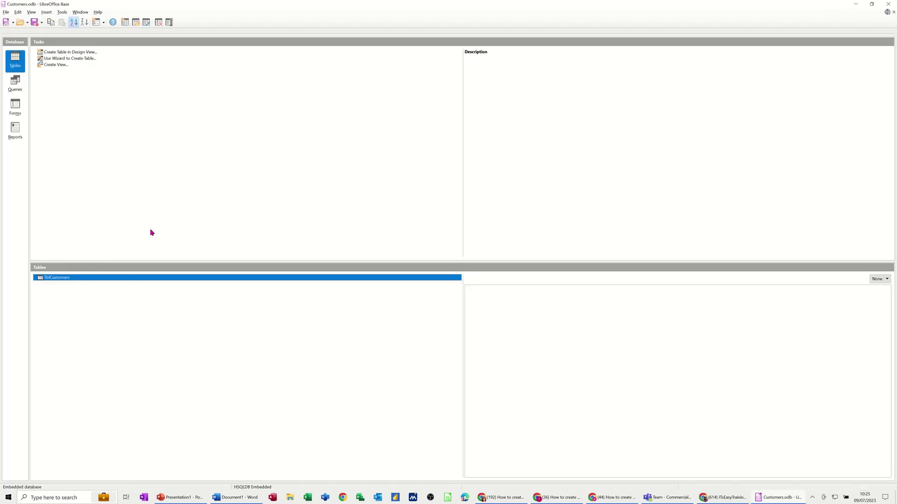